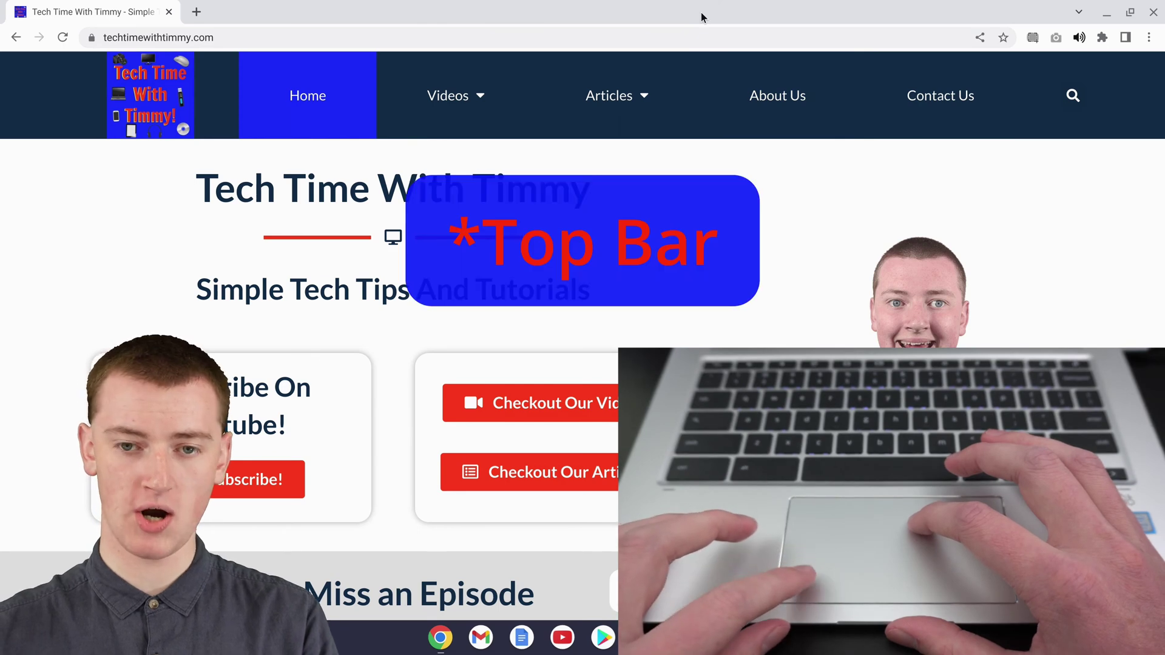
- Pull the maximized Tech Time With Timmy Chrome window free and snap it to the left half
drag(700, 17, 696, 73)
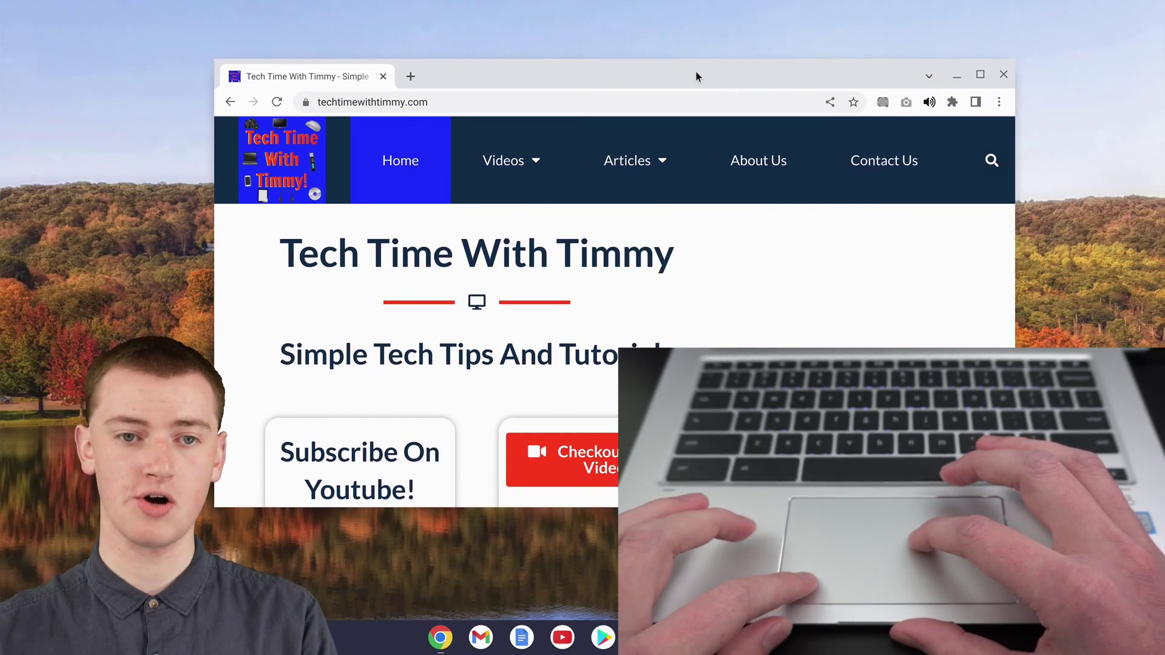
drag(695, 71, 694, 71)
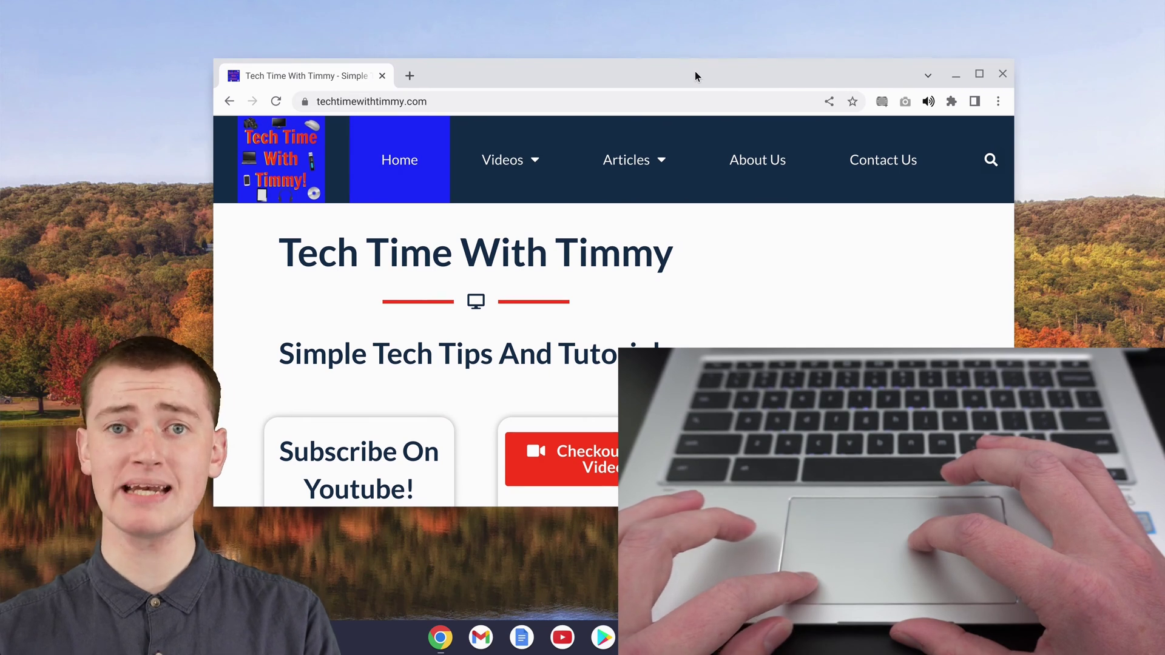
mouse_move(695, 71)
mouse_down()
mouse_move(704, 62)
mouse_move(689, 69)
mouse_up()
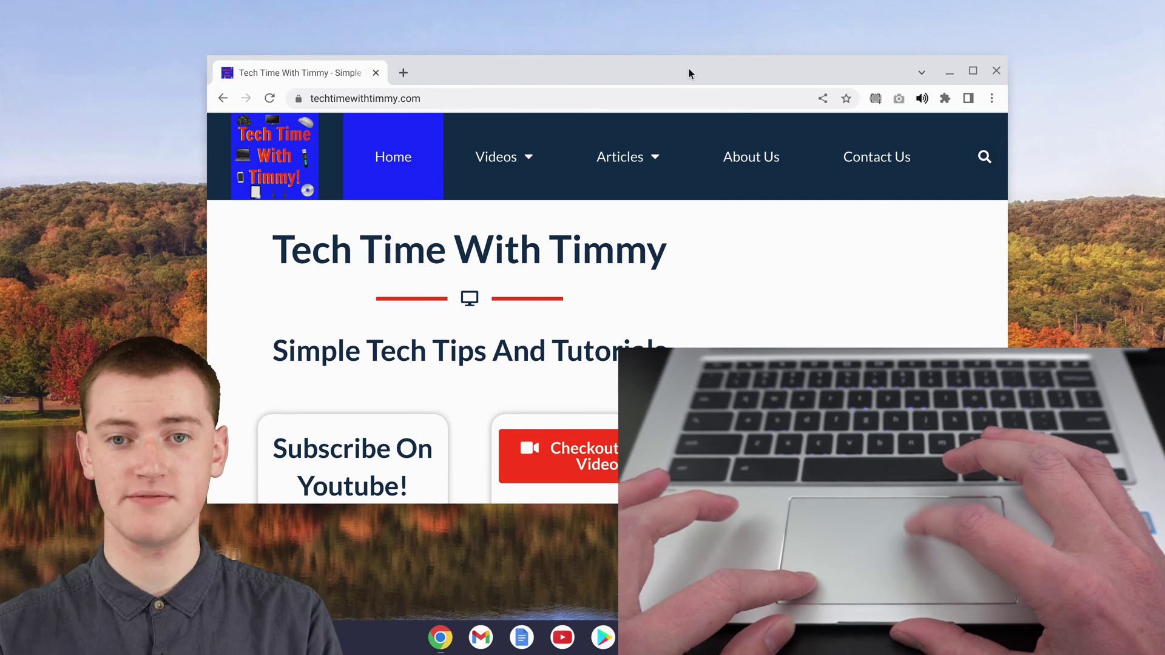
drag(688, 69, 1, 128)
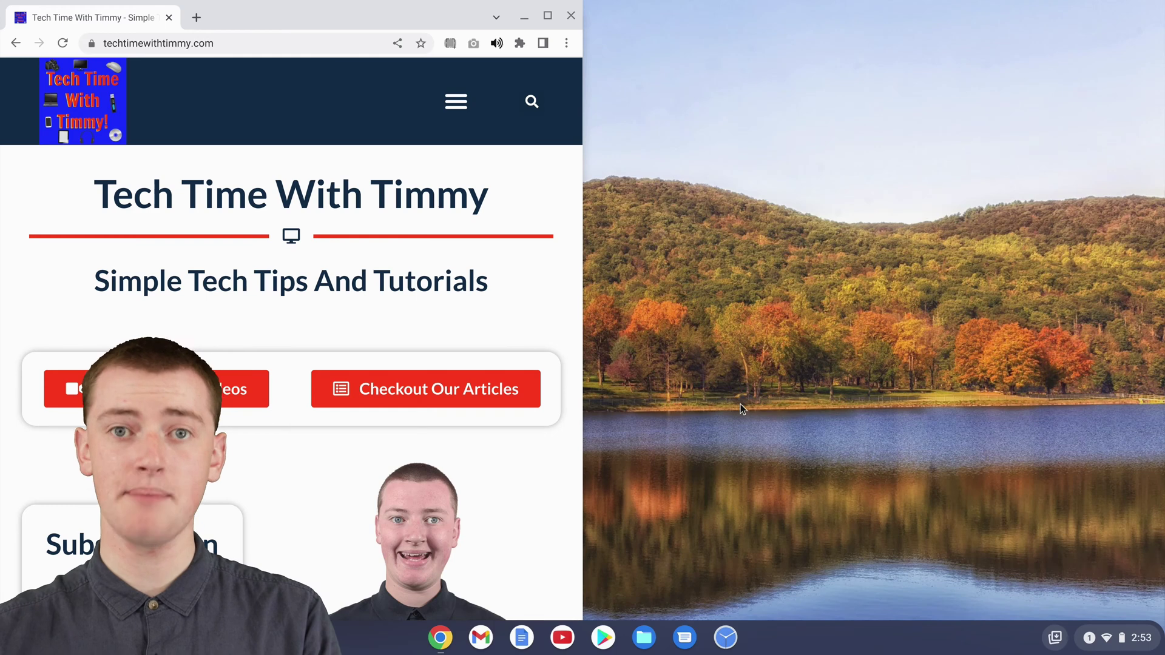
- Launch Files from the shelf and snap its My files window into the right half beside Chrome
click(650, 628)
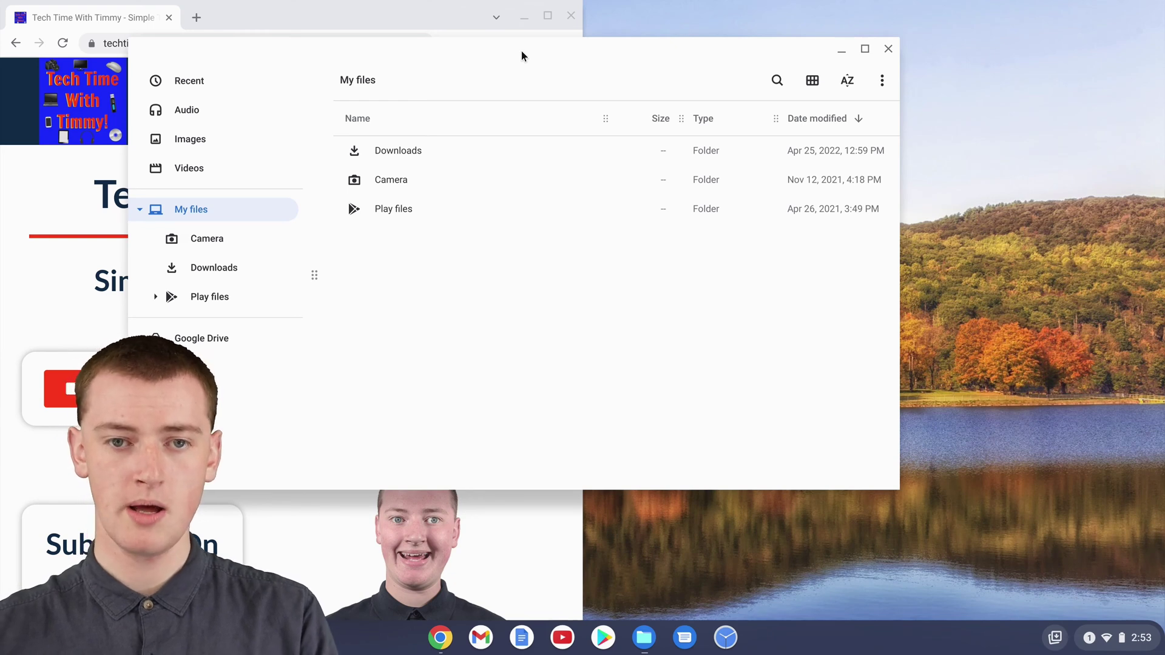
drag(521, 55, 1164, 175)
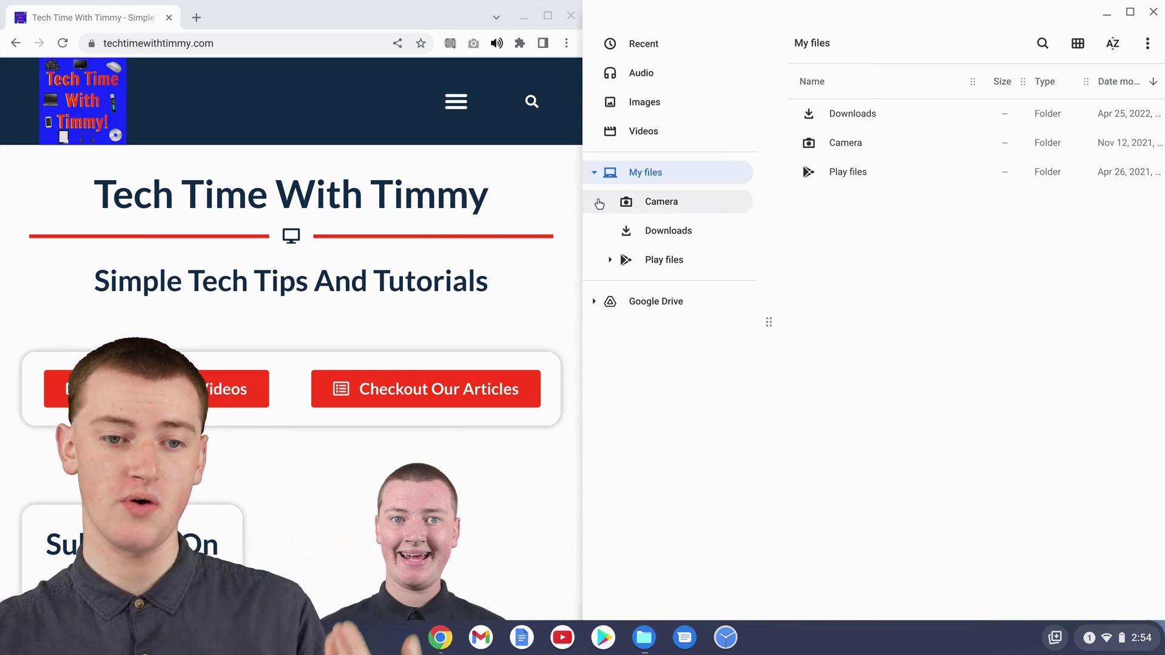
- Open Downloads in Files to list the two PNG screenshots (1.3 MB and 131 KB)
scroll(355, 199, down, 20)
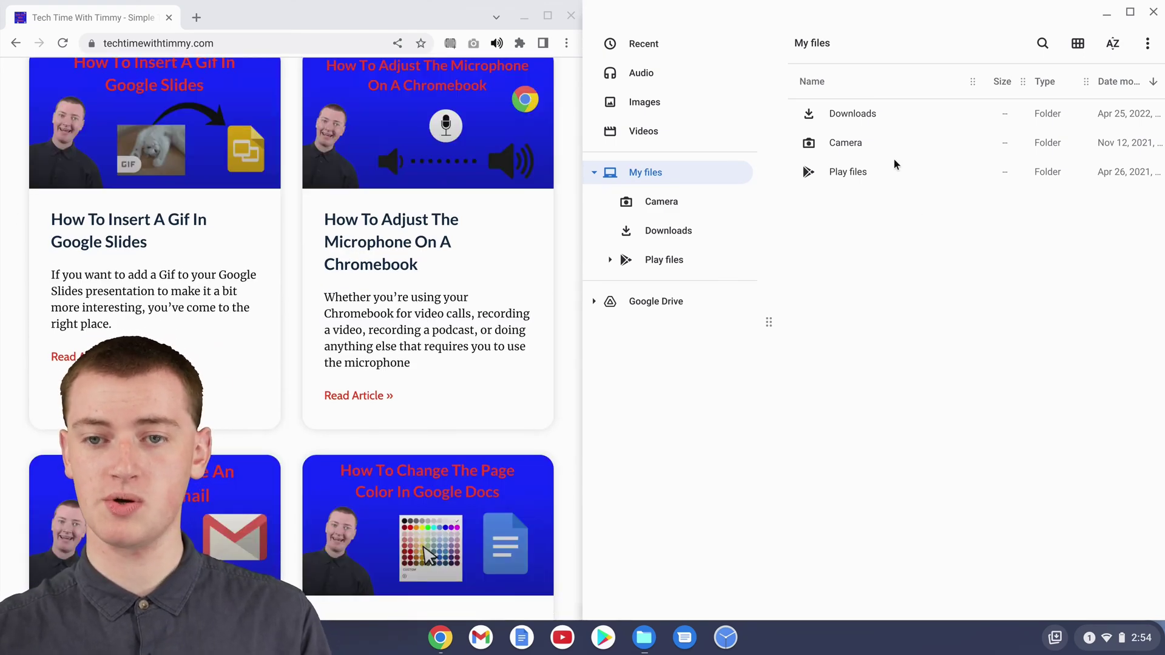
double_click(878, 111)
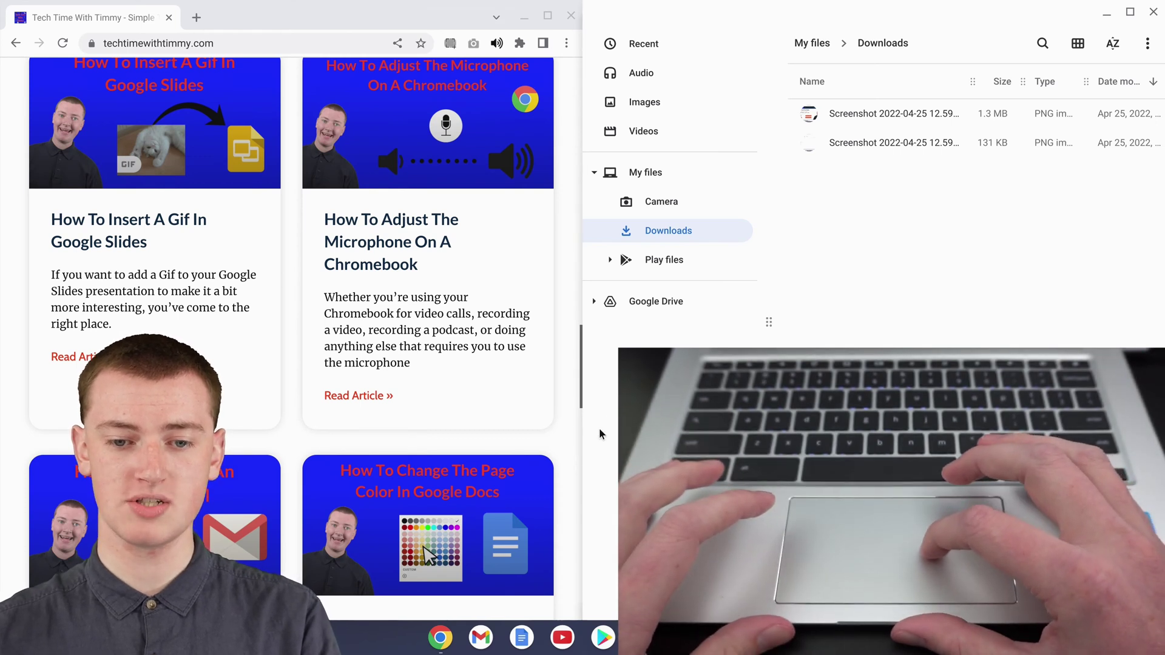
- Drag the split divider left, then right, then far left so Files fills most of the screen
mouse_move(582, 451)
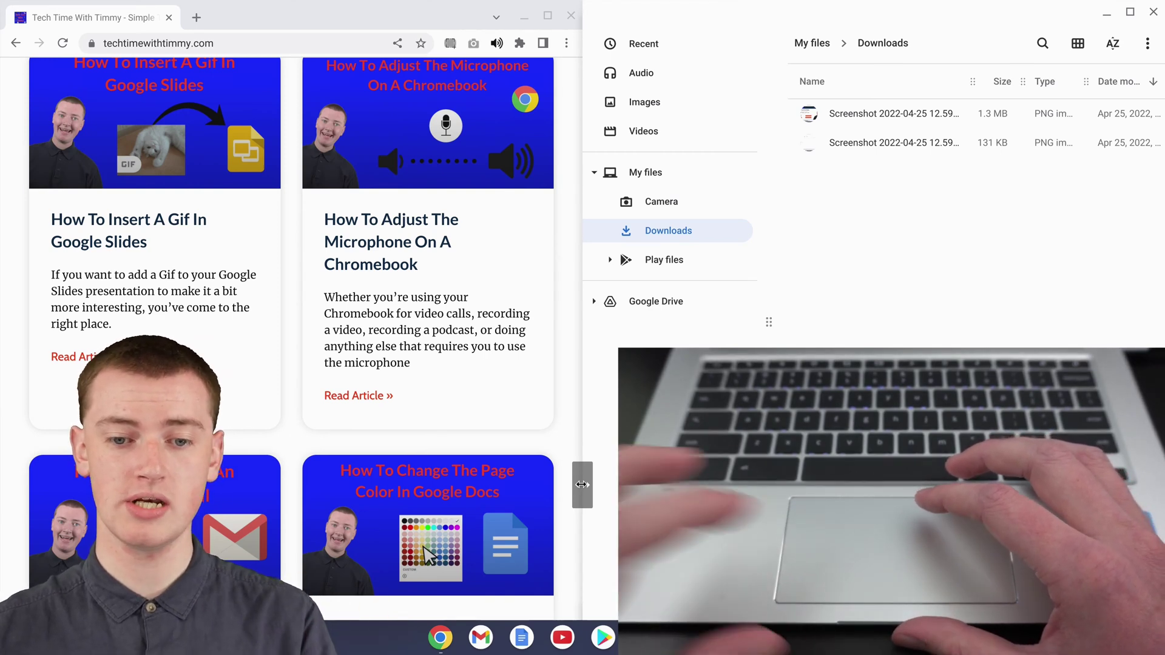
drag(581, 484, 364, 485)
drag(330, 448, 326, 448)
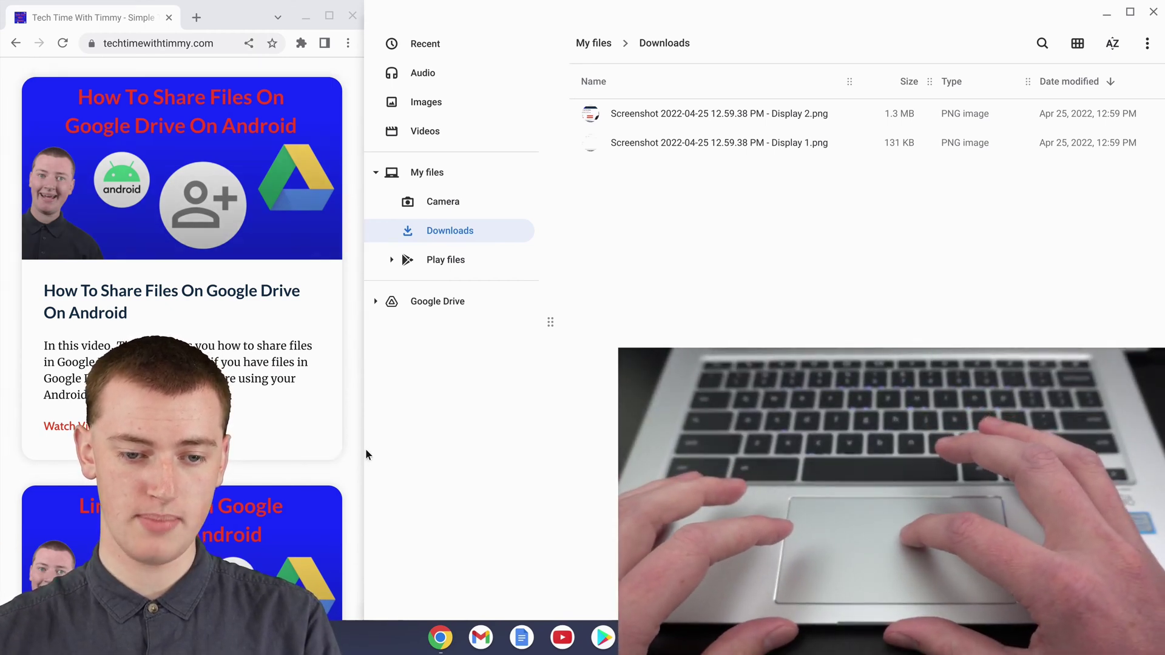
mouse_move(362, 449)
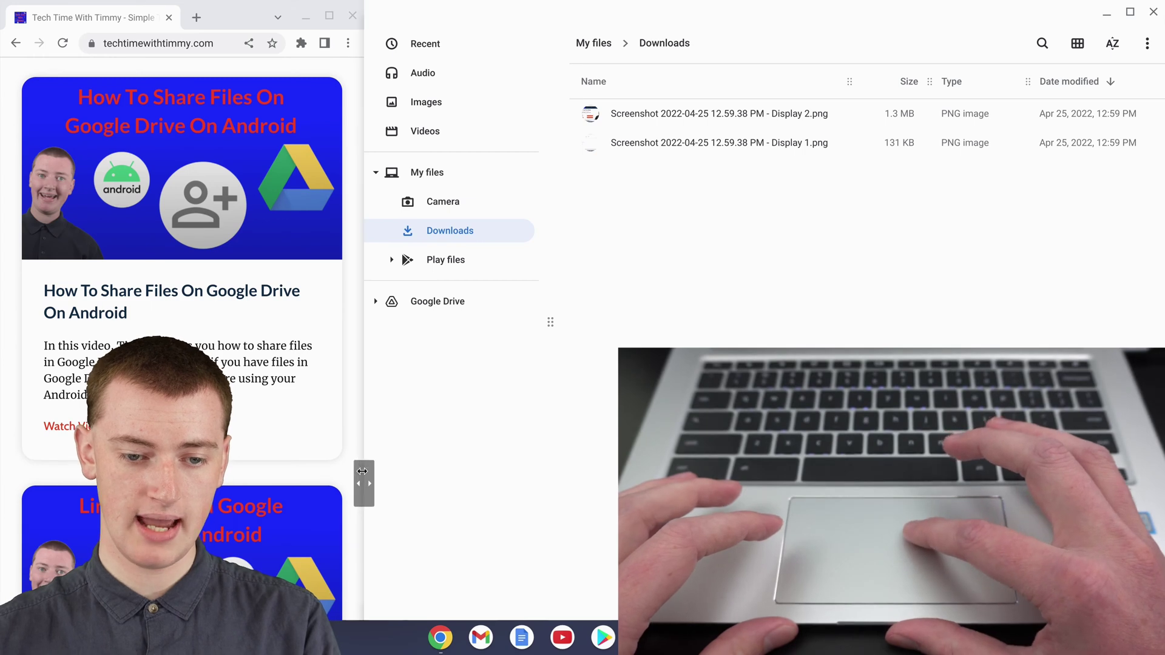
drag(362, 480, 743, 497)
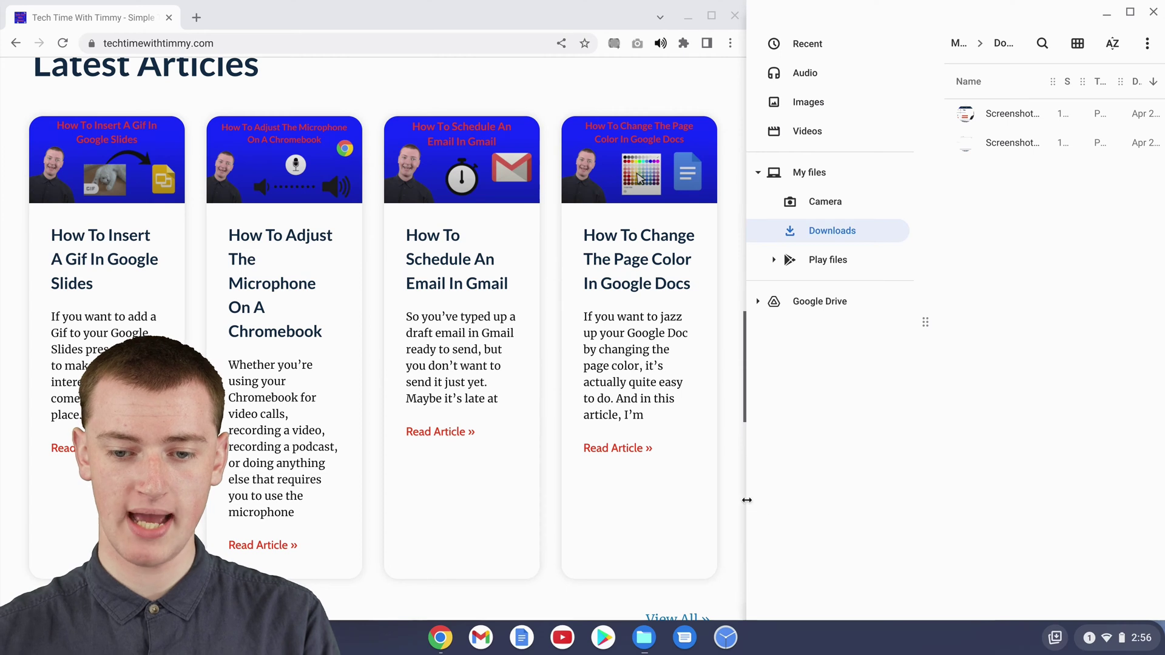
drag(746, 503, 281, 463)
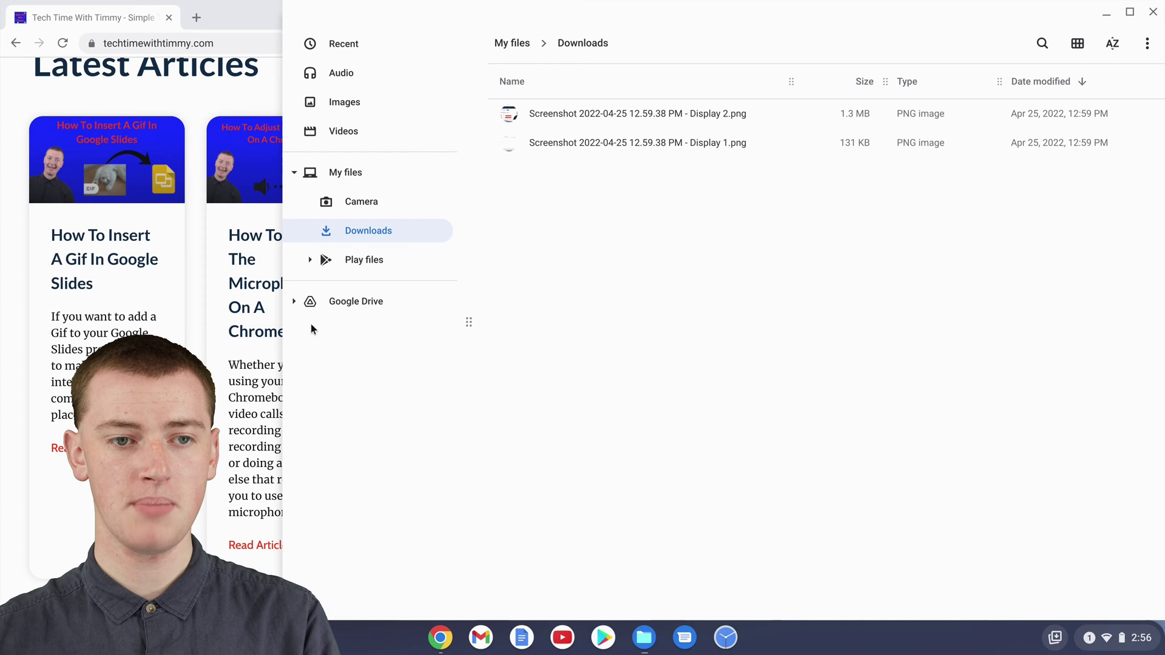
- Bring Chrome in front of Files and maximize it to fill the screen
click(211, 88)
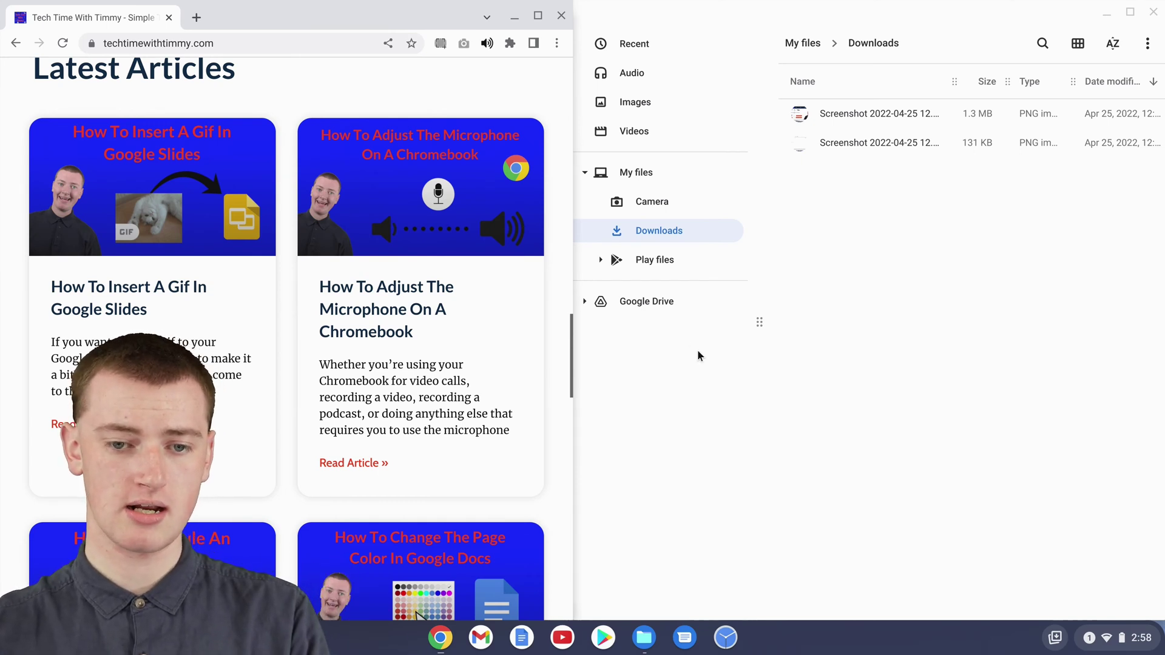
click(537, 16)
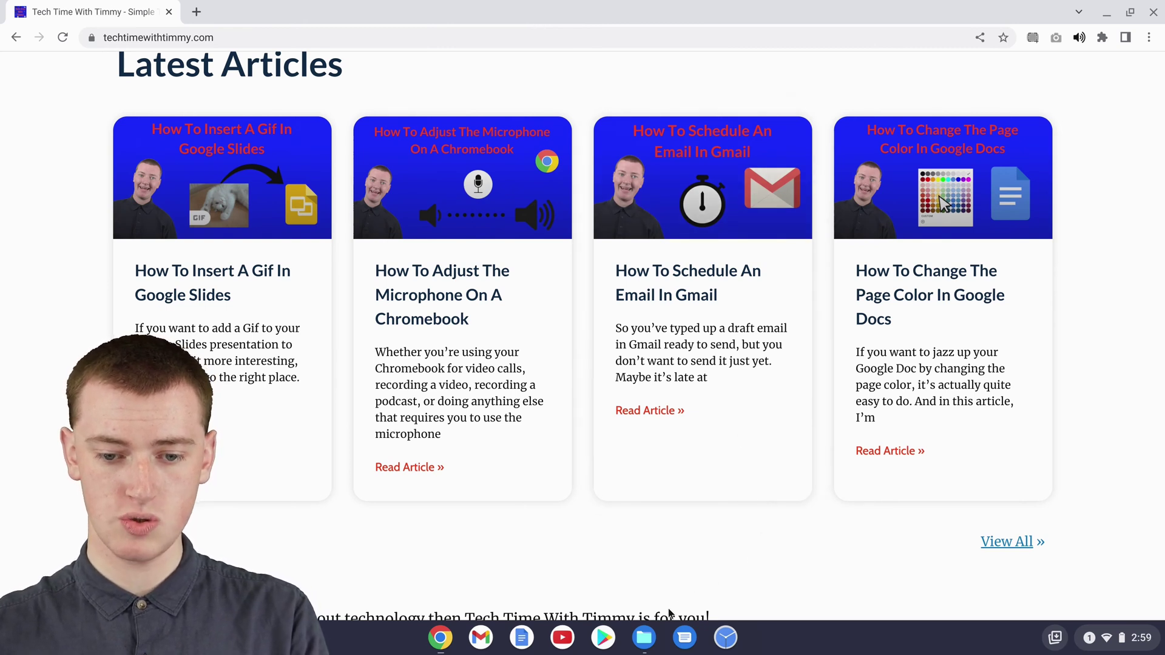
- Bring the Files Downloads window forward, maximize it, then recall it from the shelf
click(643, 638)
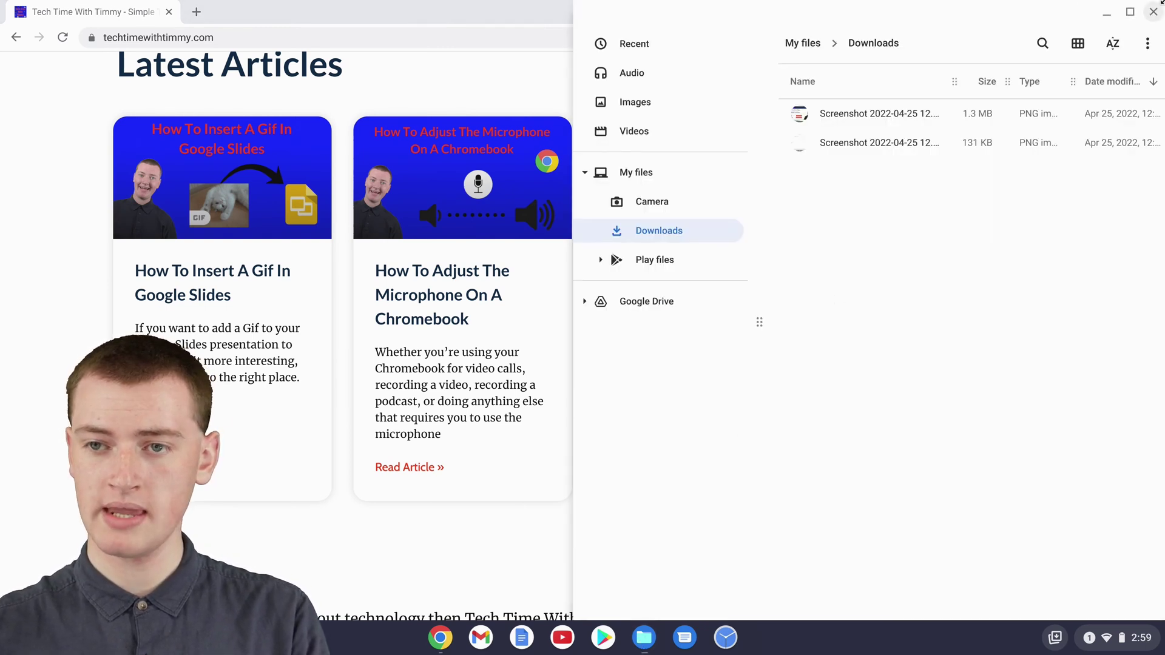
click(1130, 14)
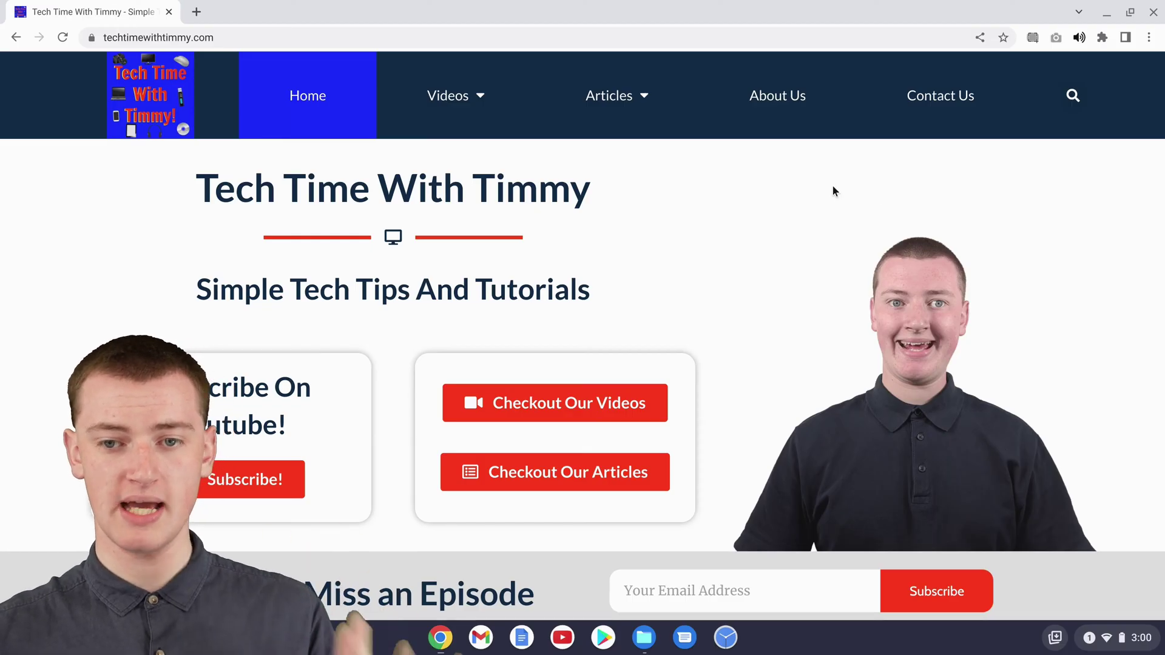
click(644, 632)
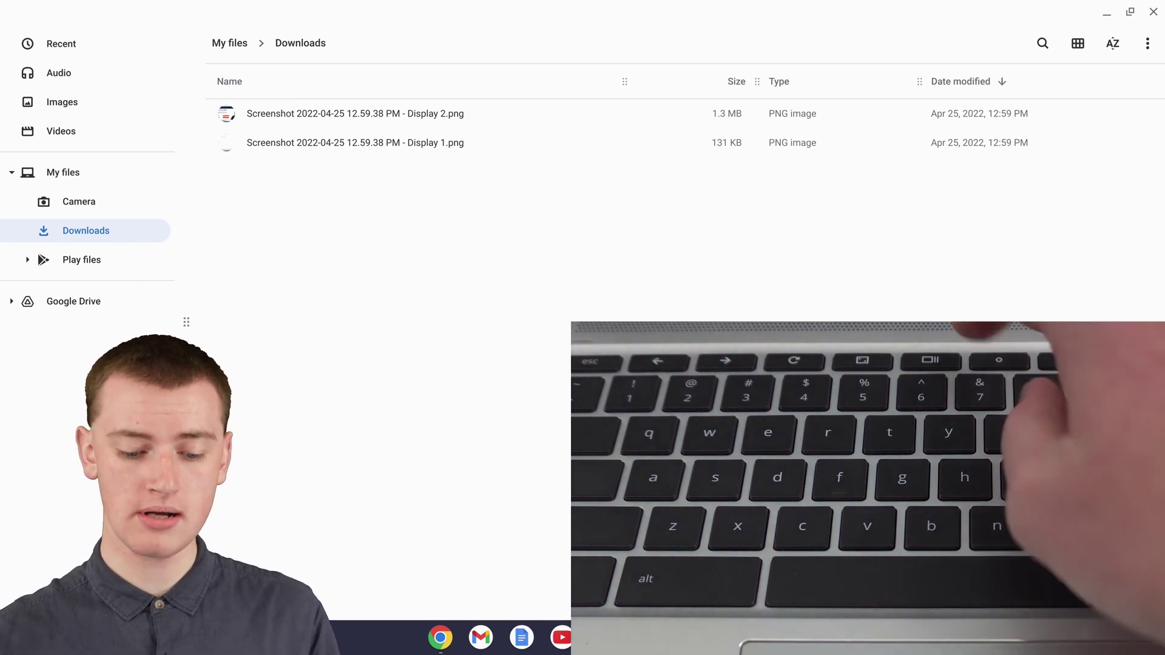
- Show the Files and Chrome windows together in overview with the F5 show-windows key
key(F5)
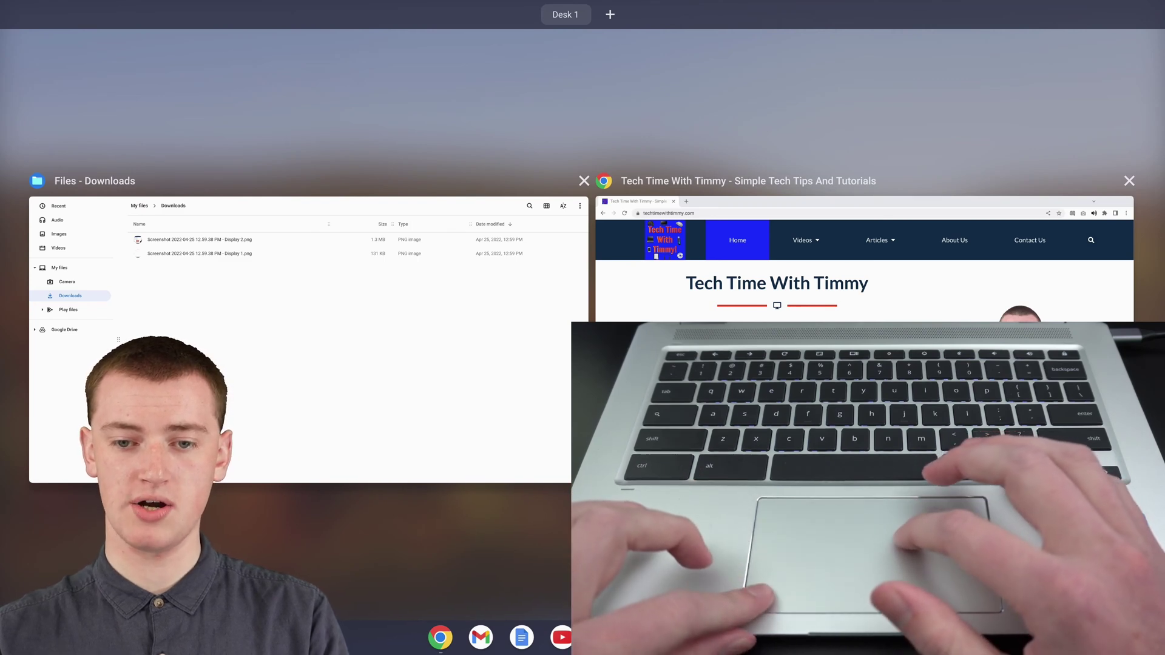
- Snap Chrome to the right half from overview and put Files in the left half
drag(864, 261, 1053, 242)
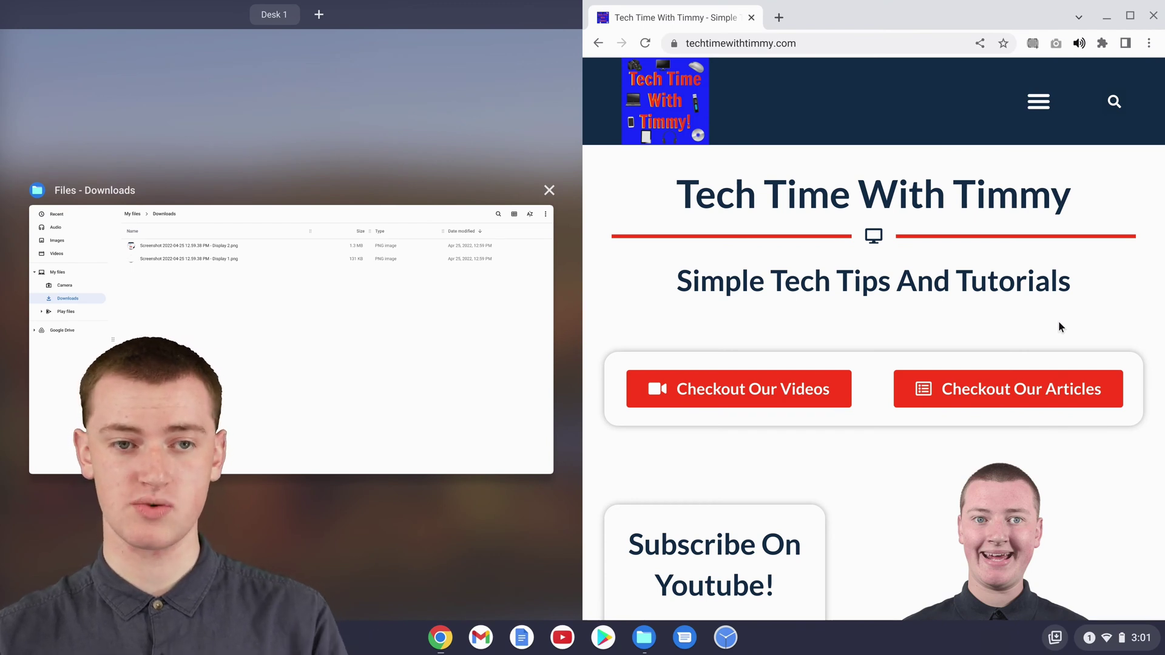
click(425, 291)
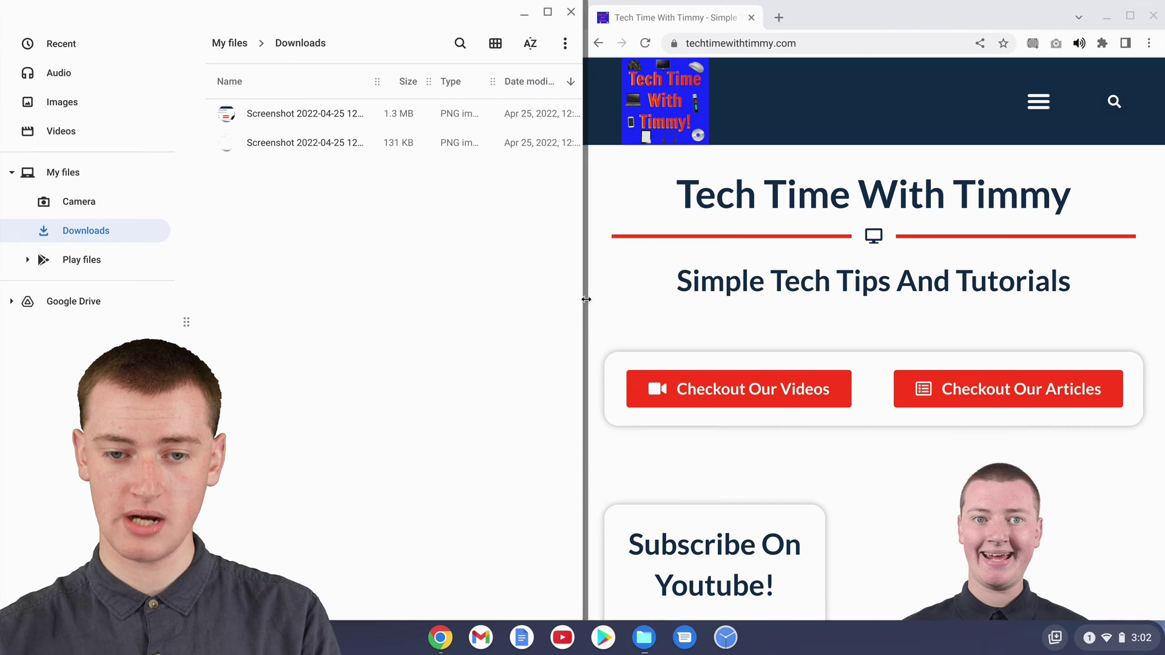
- Move the divider left to narrow the Files pane, then maximize Chrome to full screen
drag(584, 329, 449, 334)
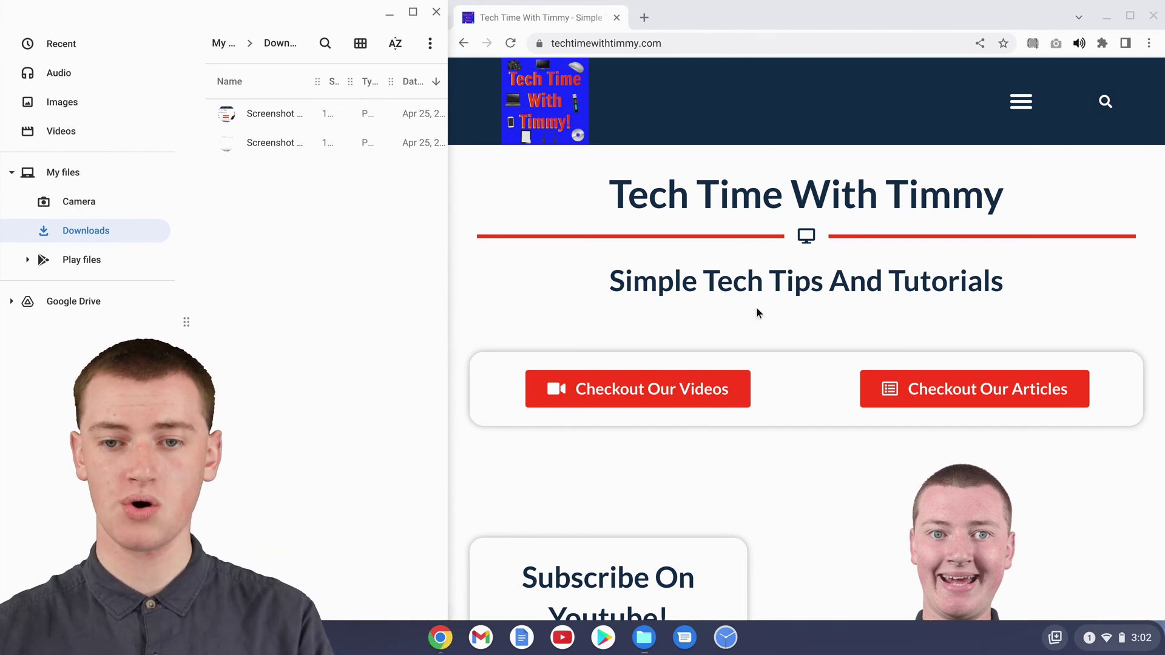
click(1130, 15)
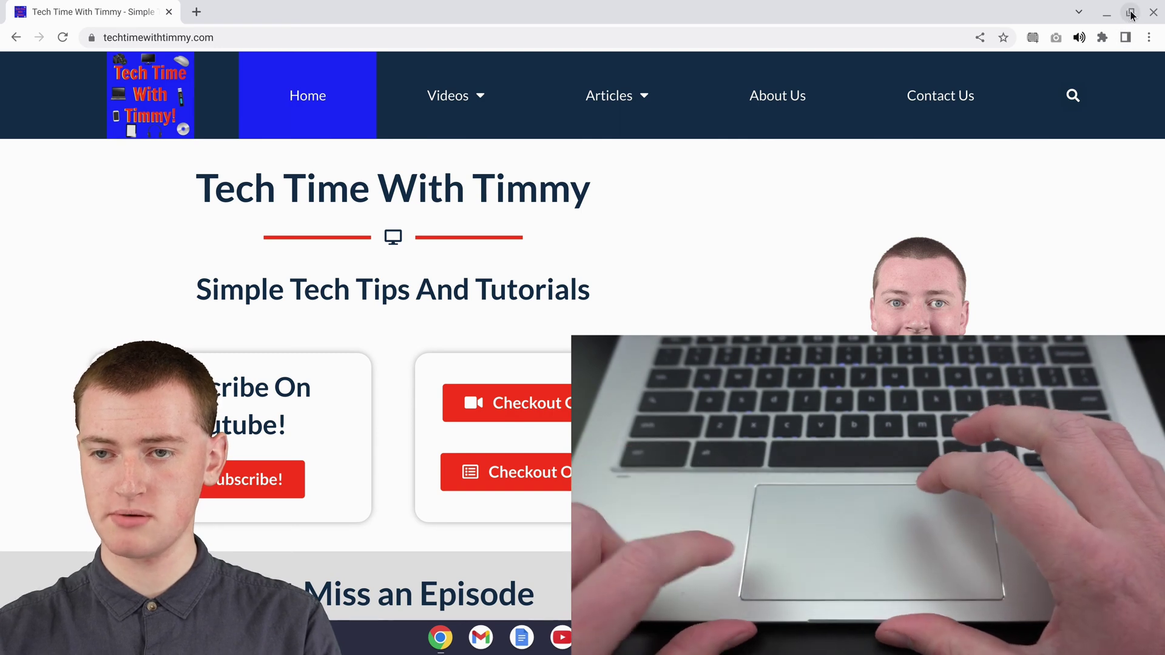
- Restore Chrome from maximized back to the right half beside the Files Downloads window
mouse_move(1132, 15)
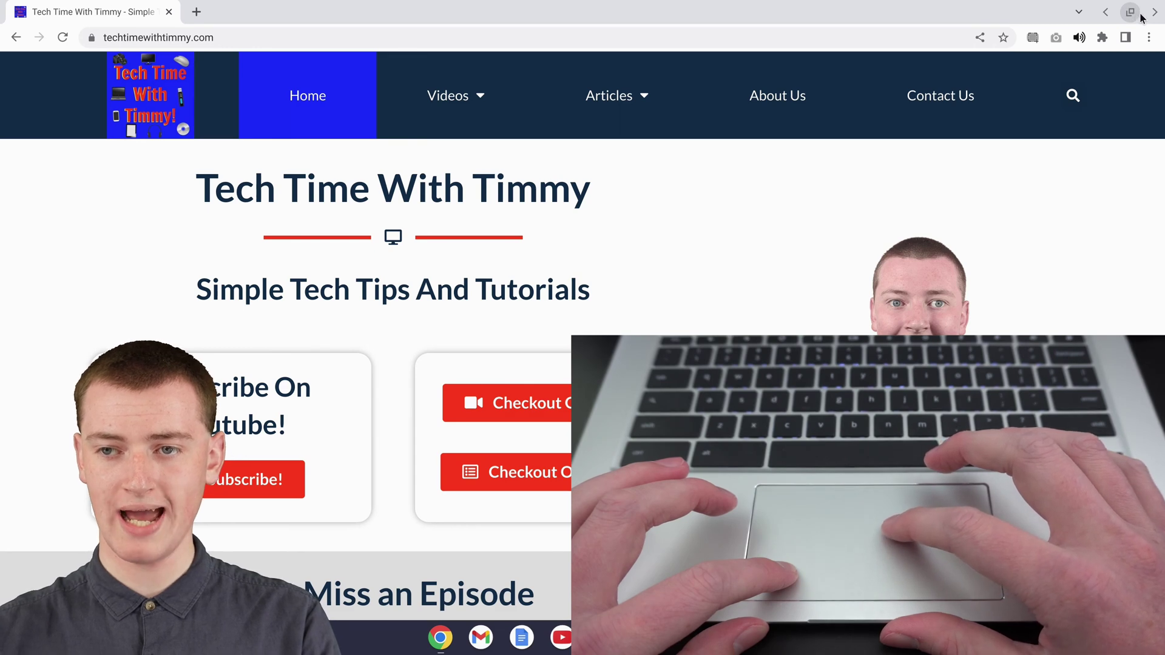
click(1133, 14)
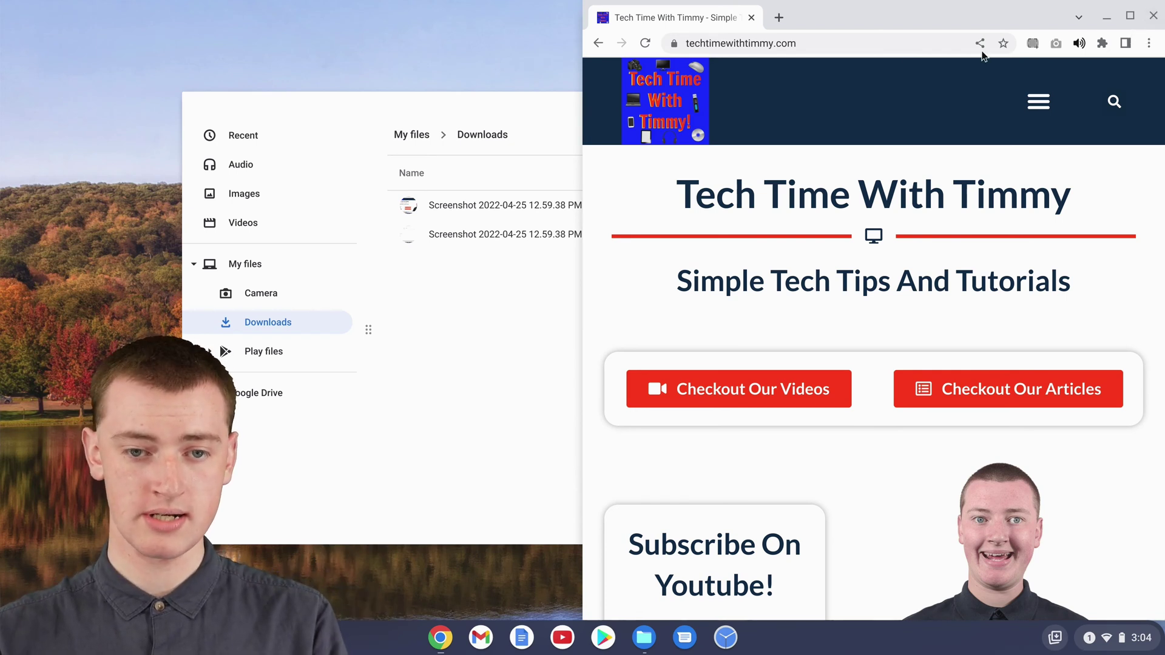
- Snap the Files window showing Downloads to the left half, beside the Chrome browser
click(531, 396)
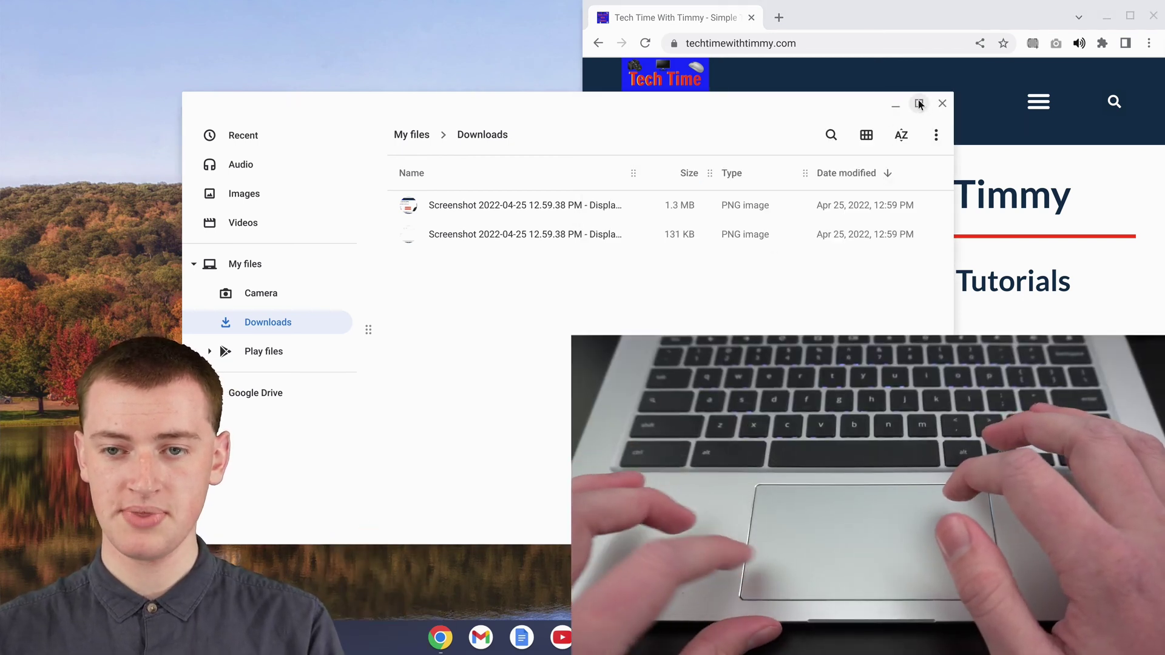
drag(919, 104, 880, 101)
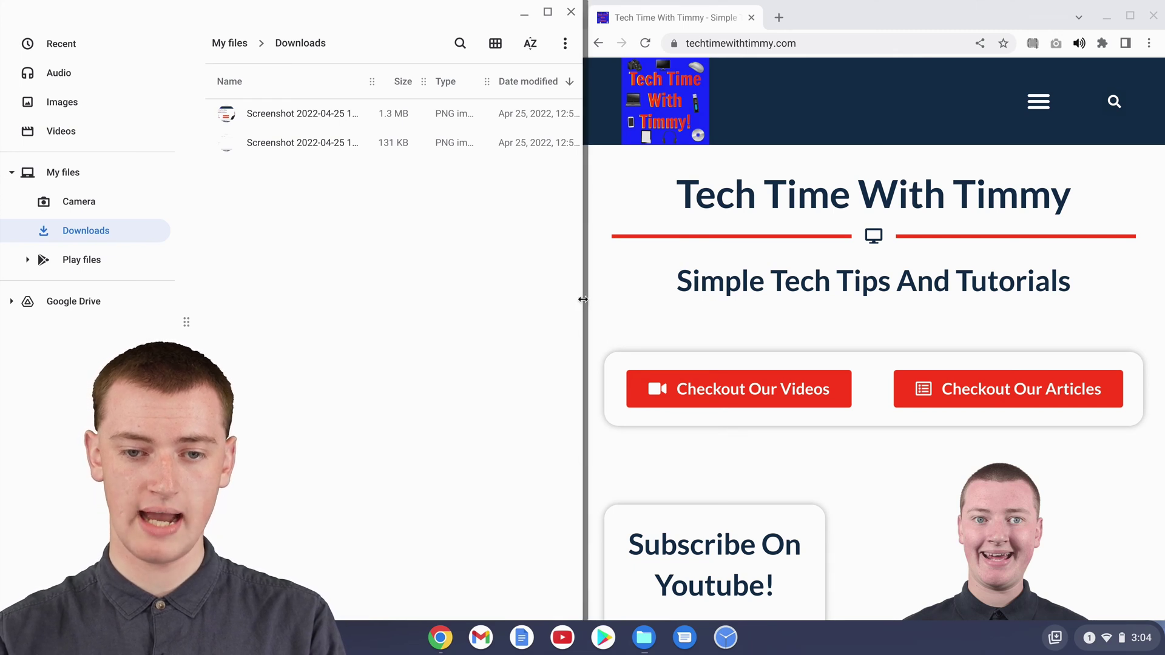
- Move the split divider left to widen Chrome over Files, then maximize Chrome full screen
mouse_move(583, 299)
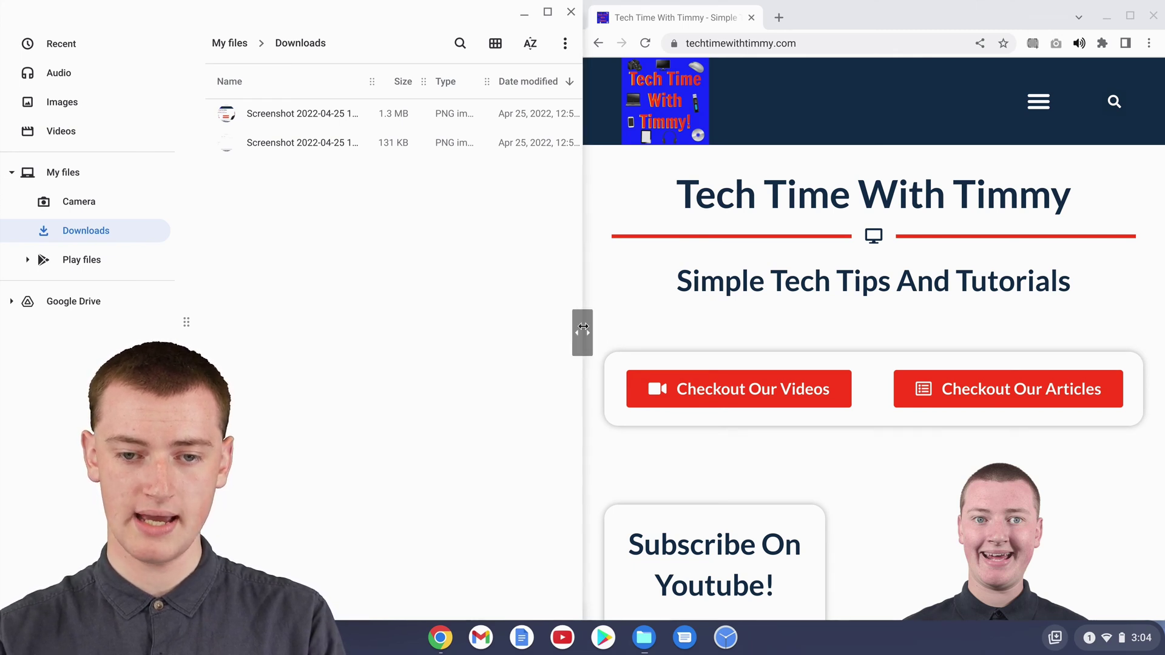
drag(583, 330, 521, 380)
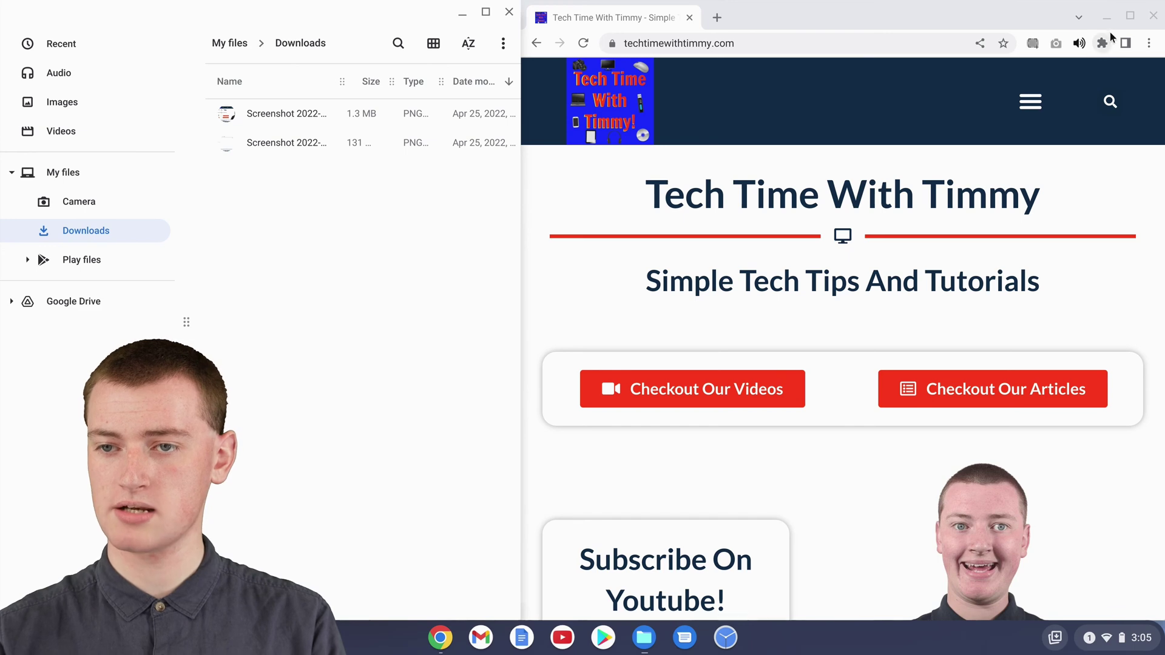
click(1127, 21)
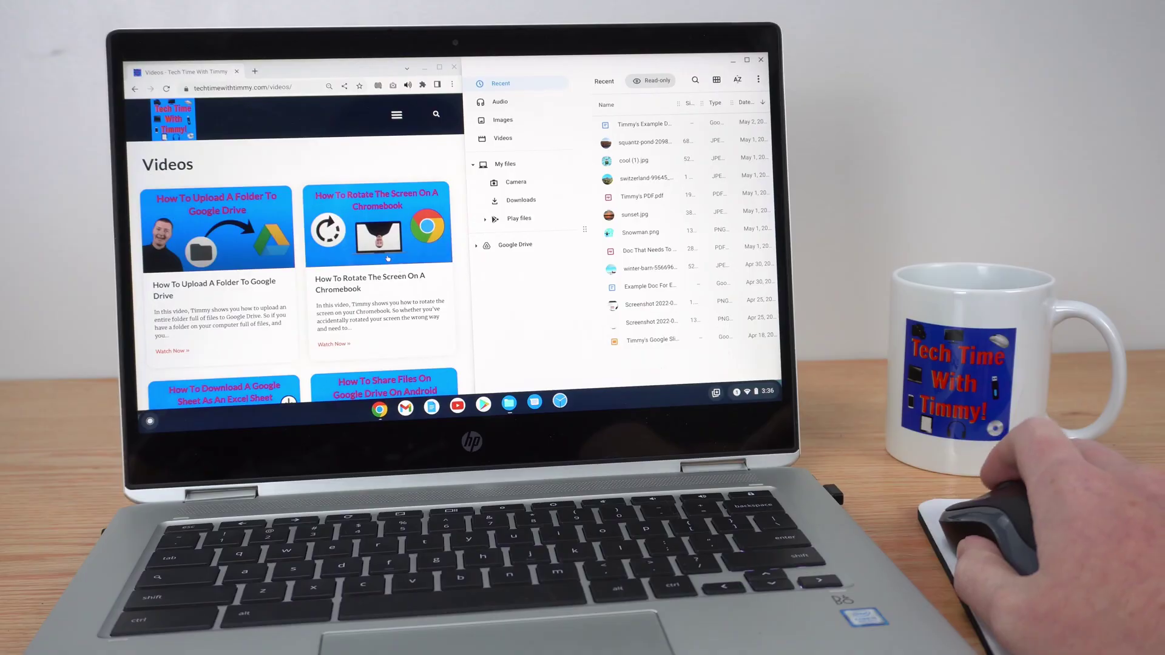
scroll(388, 258, down, 10)
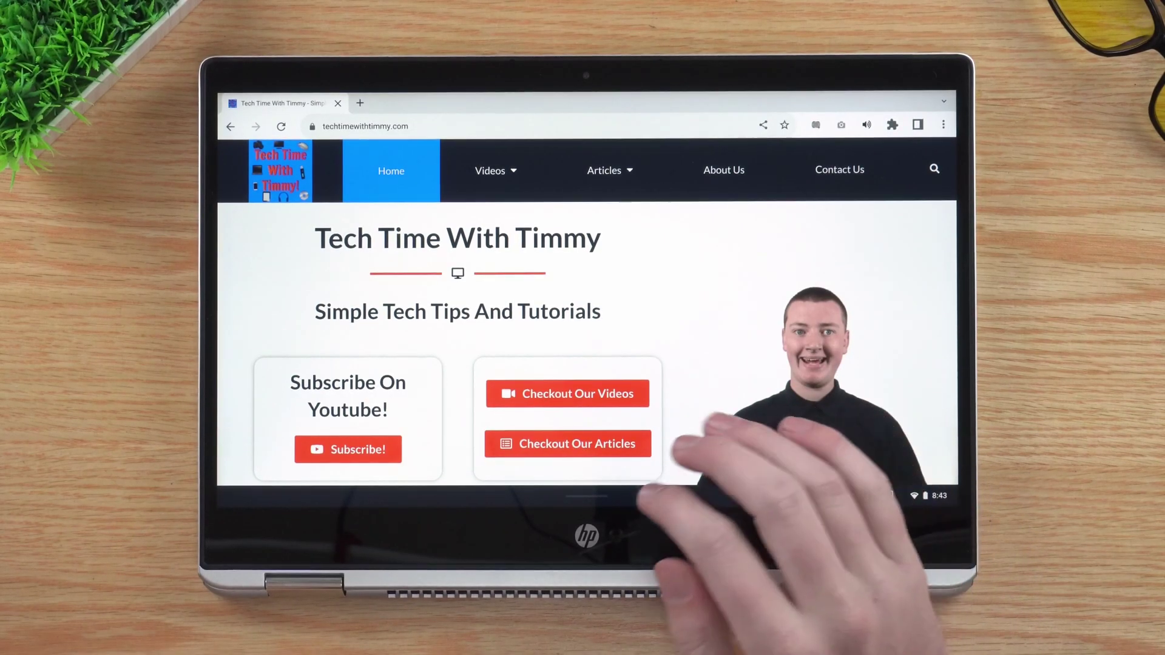
- In tablet overview, put Chrome in the left split zone and Files on the right
drag(698, 504, 698, 461)
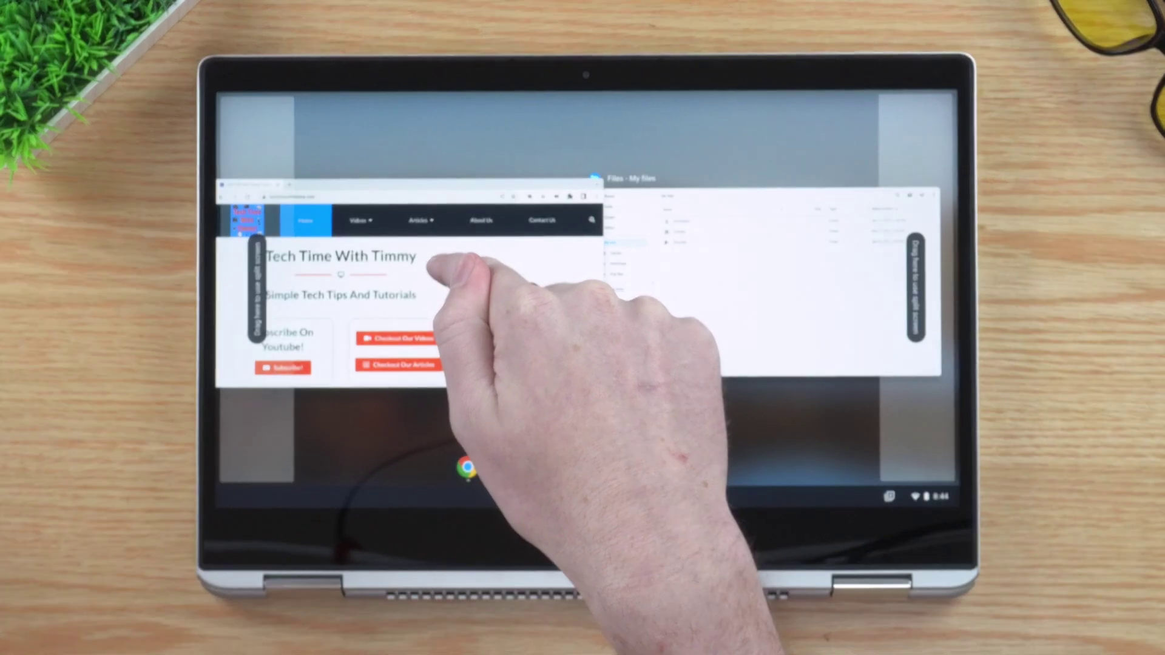
drag(300, 267, 260, 284)
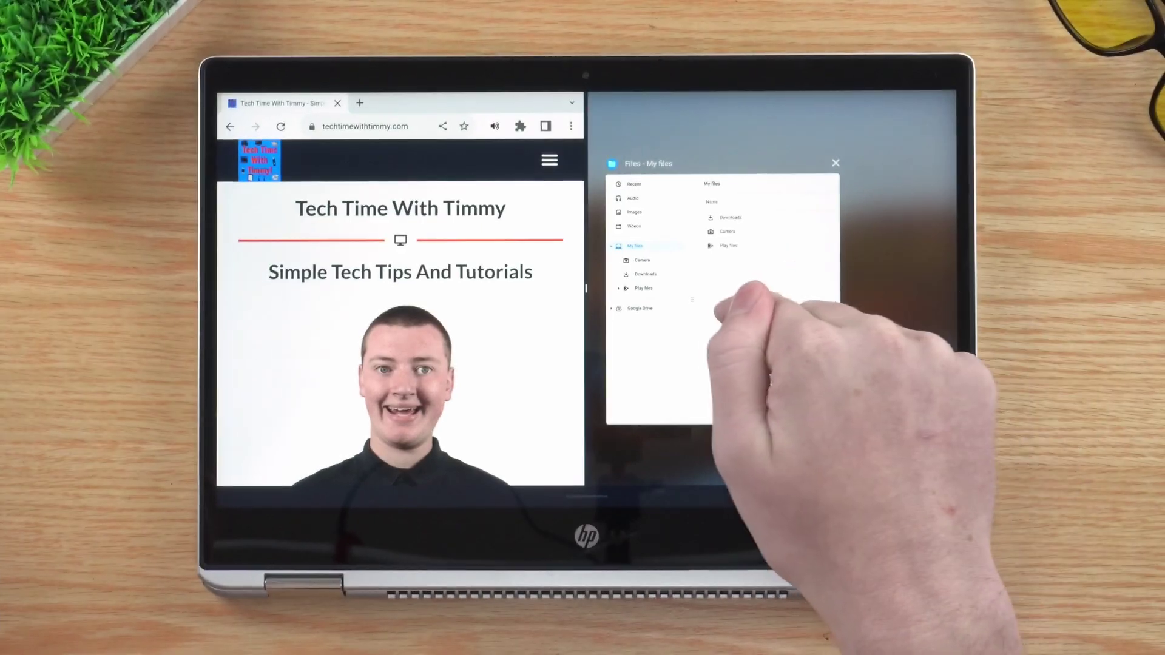
click(725, 282)
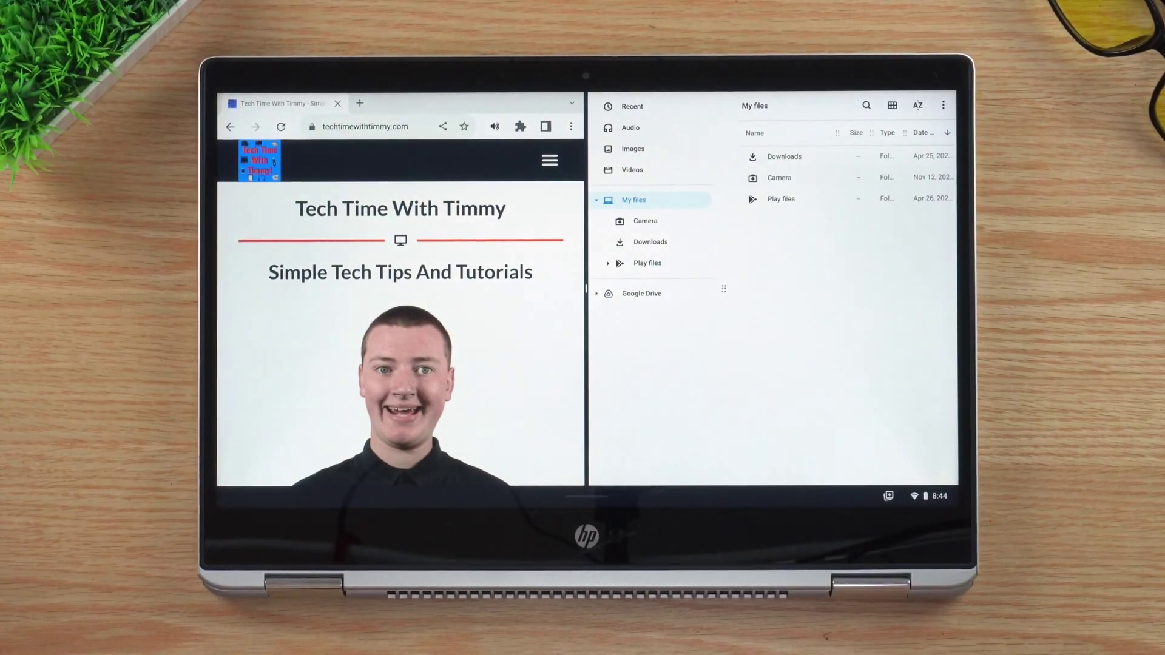